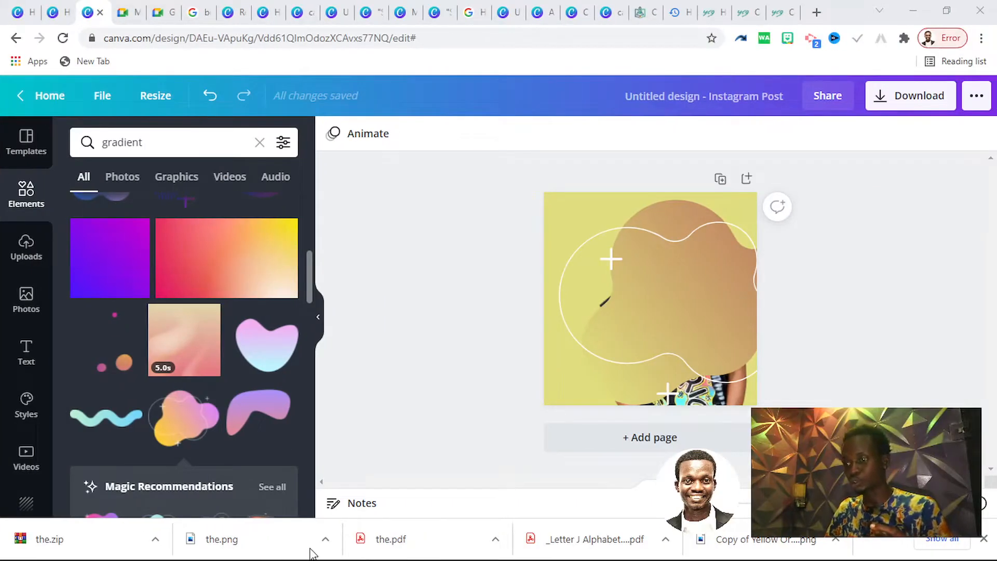
Leave the open design for the Canva home page and open the Brand Kit
click(126, 41)
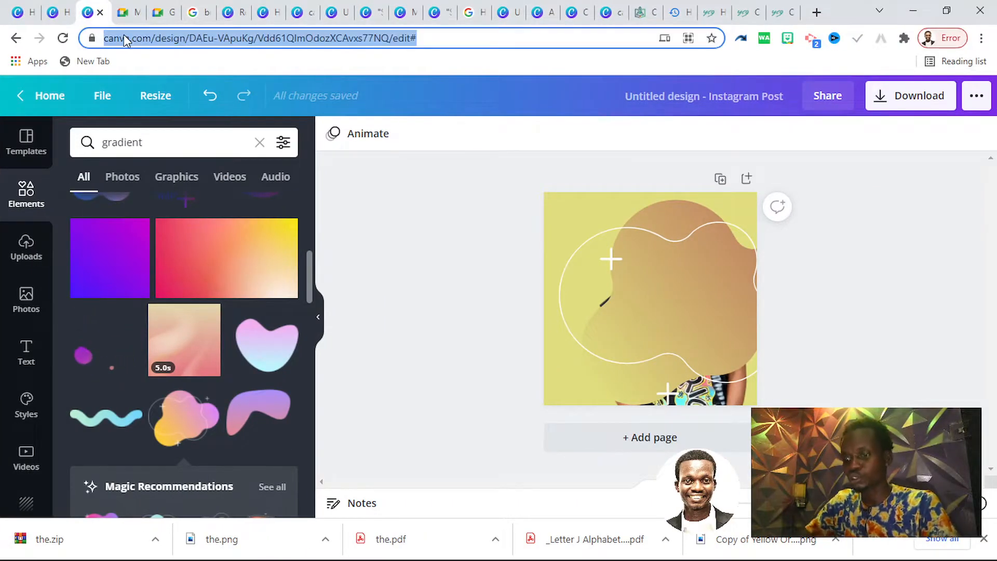
text(can)
key(Return)
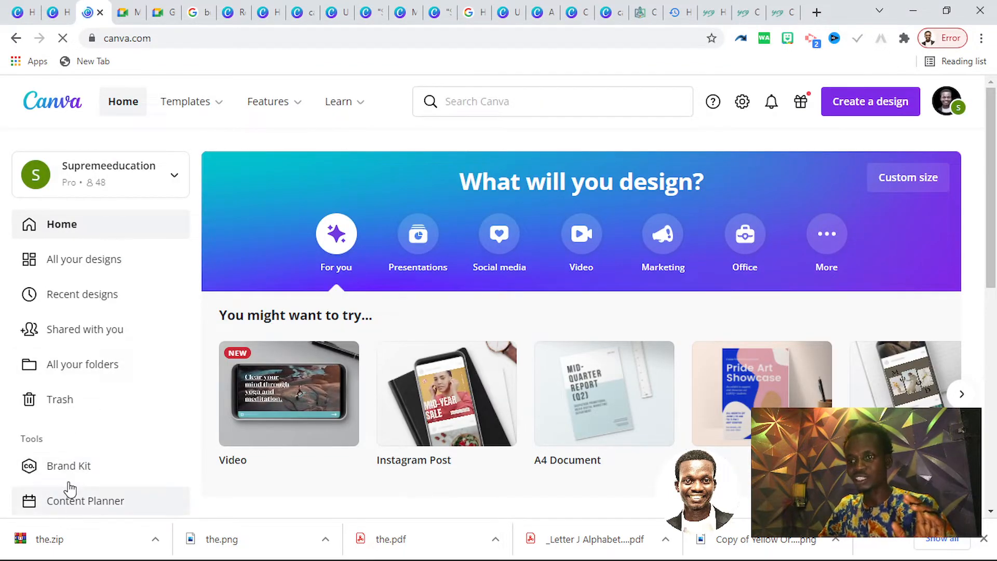
click(79, 475)
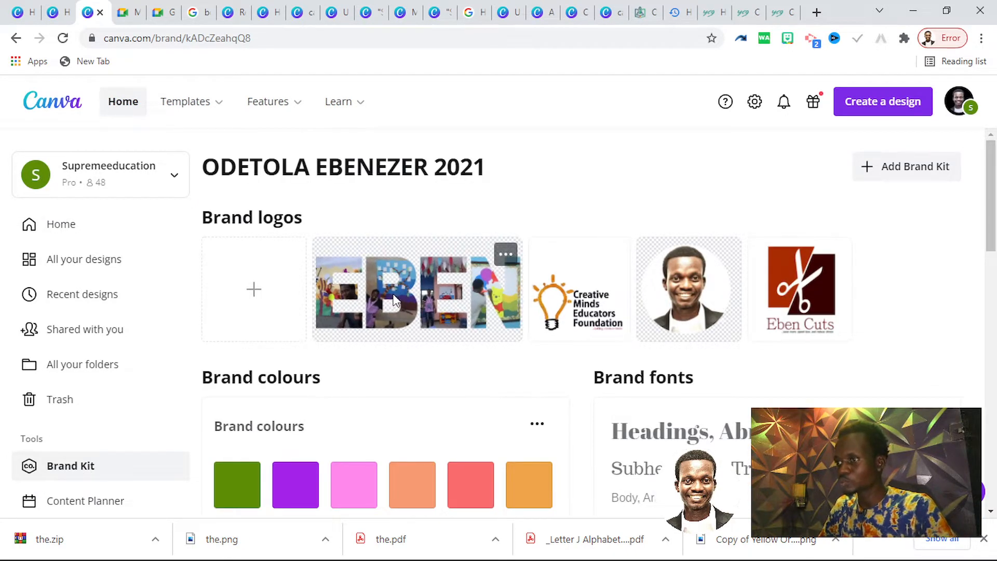
Delete the EBEN photo-letter logo, eben (1).png, from the brand logos
click(506, 254)
click(558, 389)
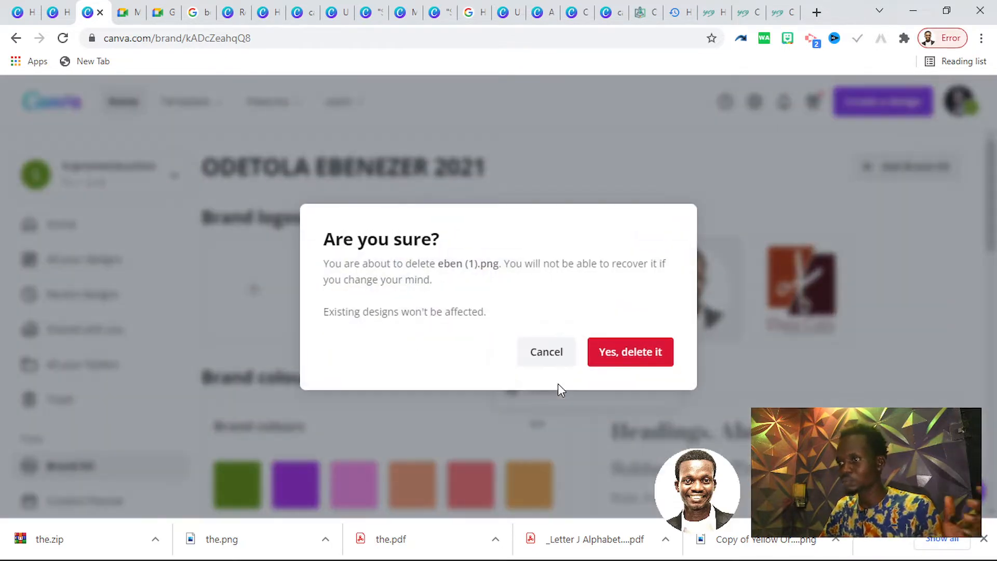
click(617, 352)
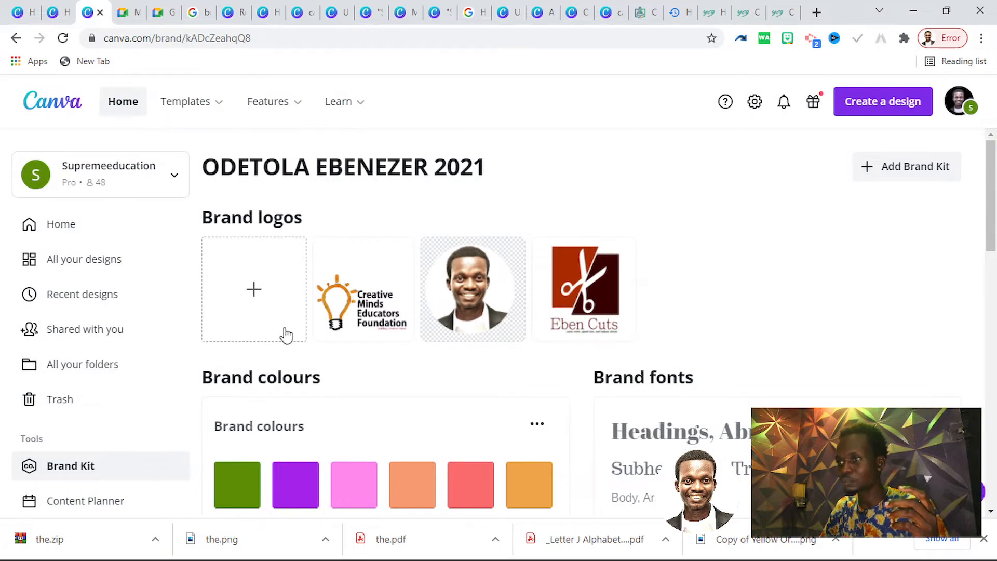
Upload eben (1).png as a new brand logo
scroll(519, 405, down, 3)
scroll(504, 374, up, 3)
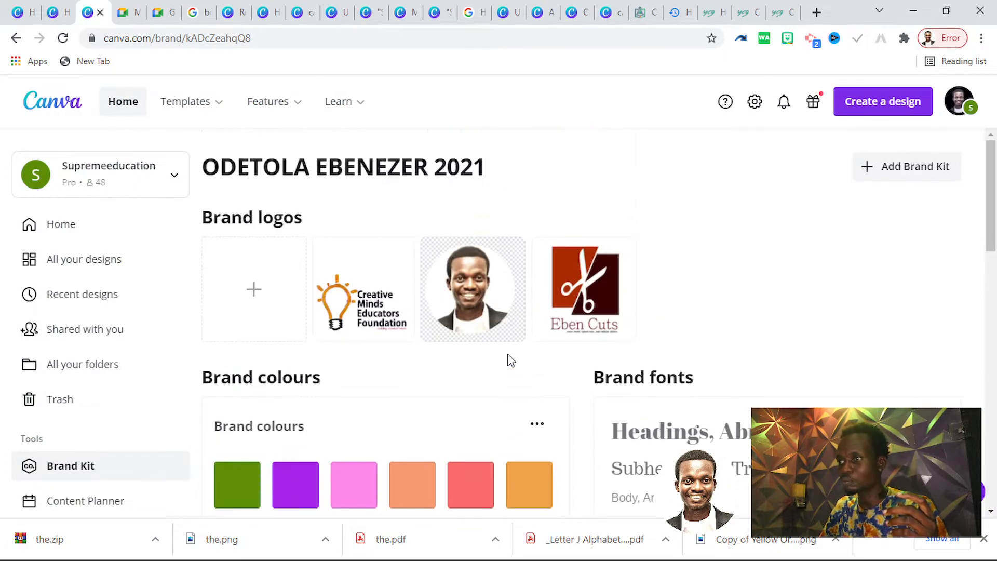
click(256, 287)
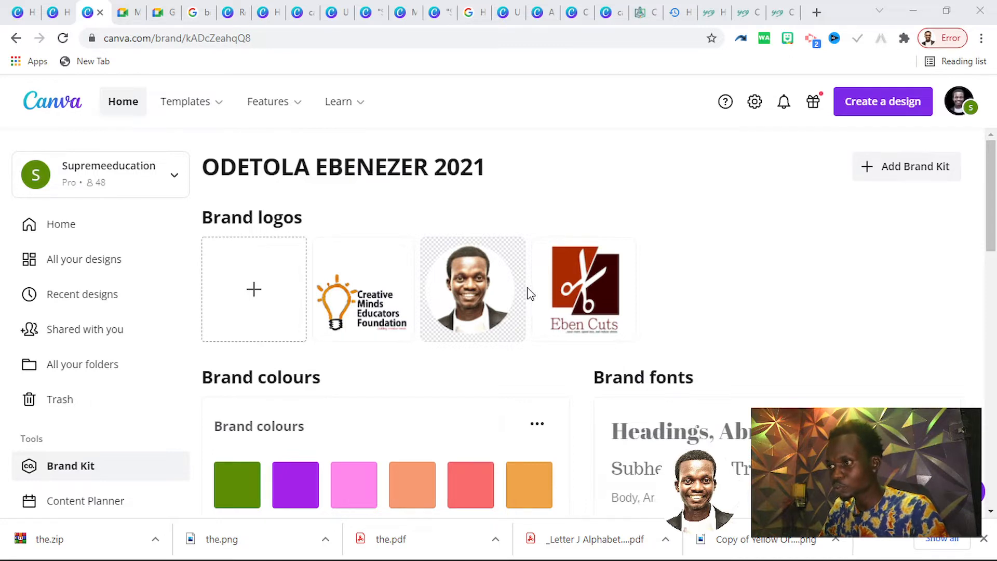
click(614, 478)
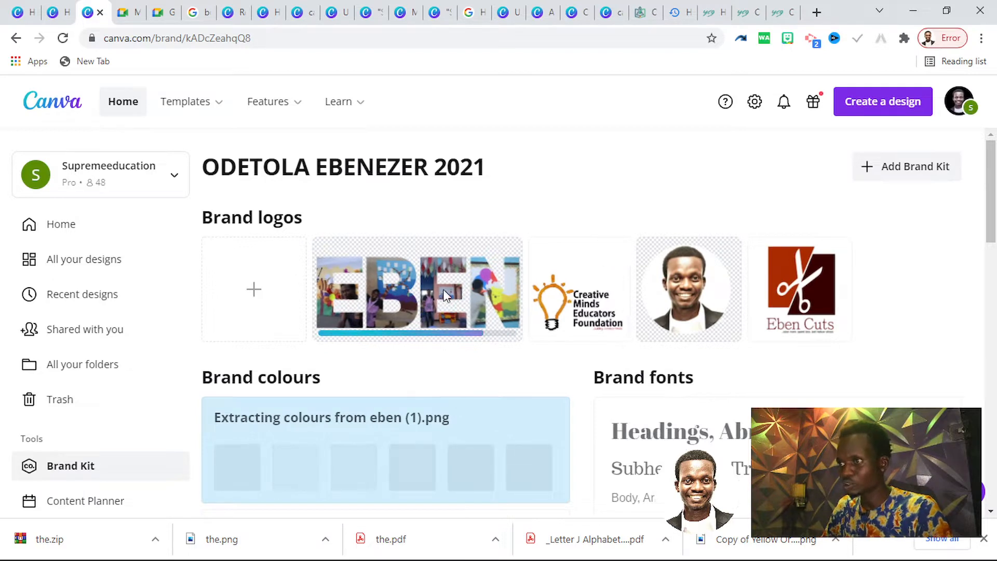
Add three new swatches to the Brand colours palette, making the second one bright red #F80C2F
scroll(457, 314, down, 2)
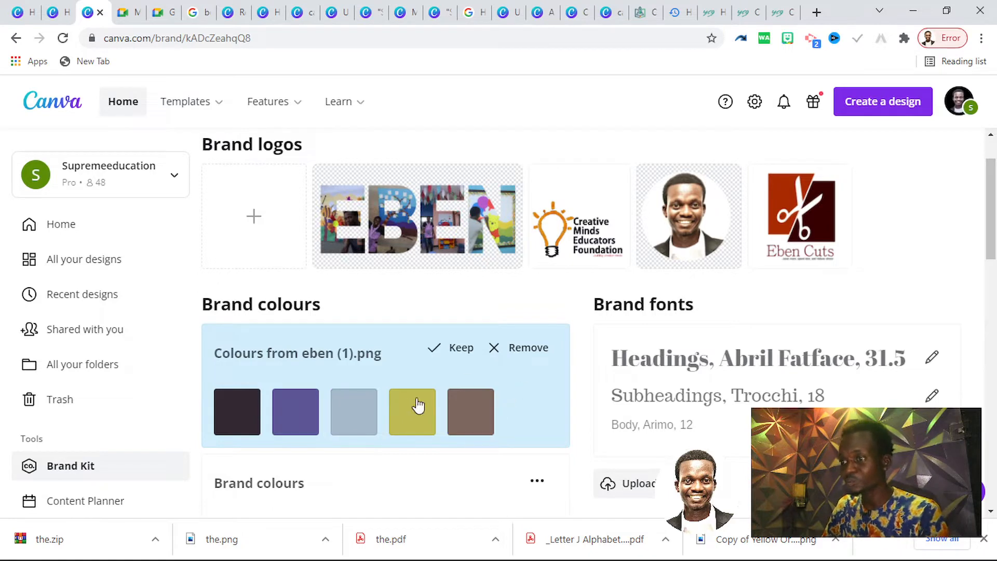
scroll(426, 403, down, 5)
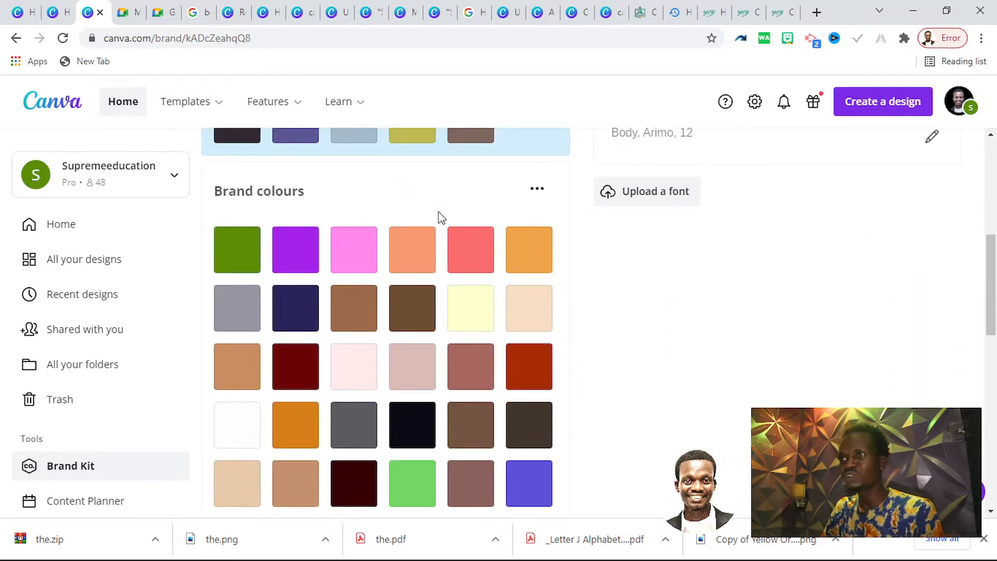
scroll(474, 340, down, 8)
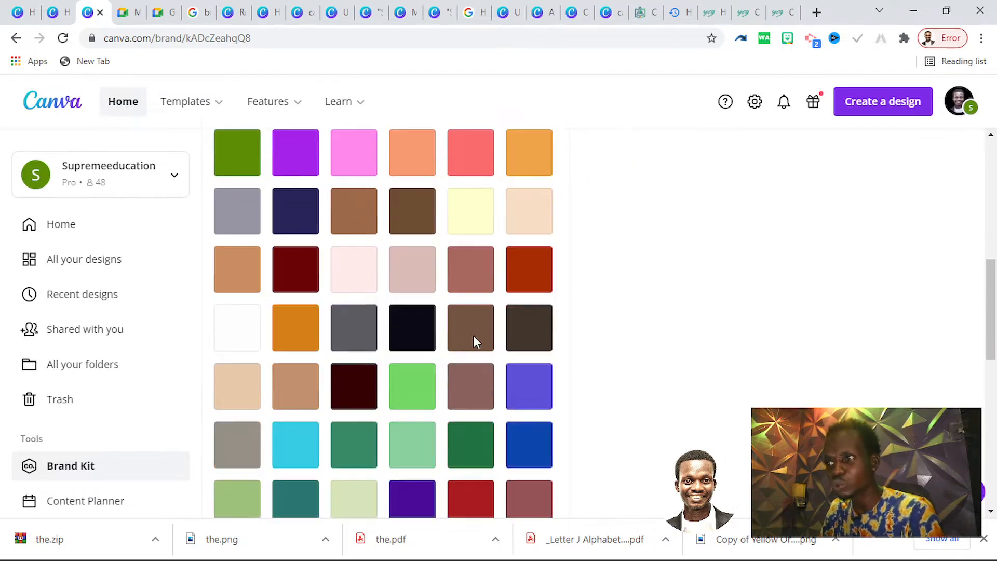
click(298, 284)
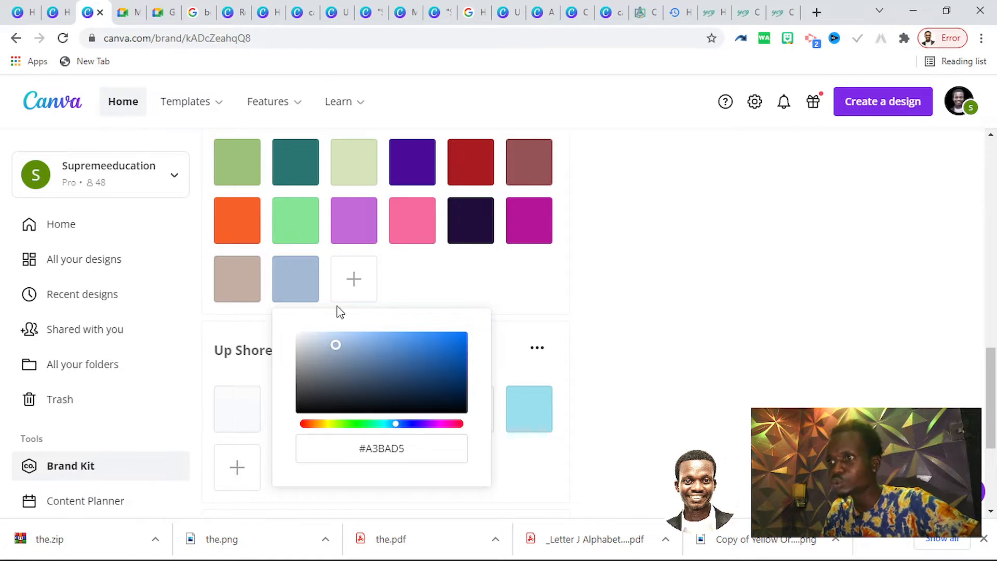
click(355, 277)
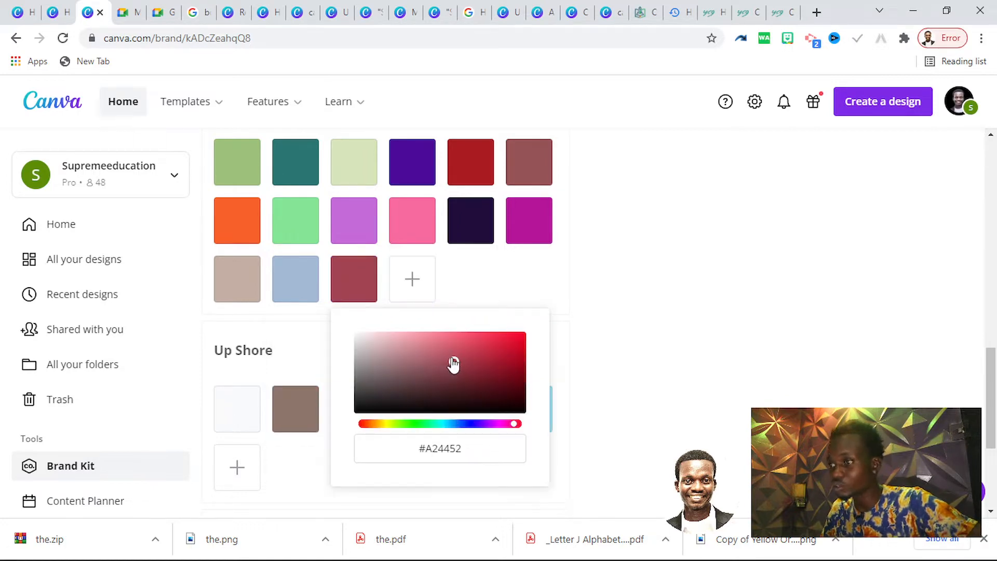
drag(453, 363, 517, 335)
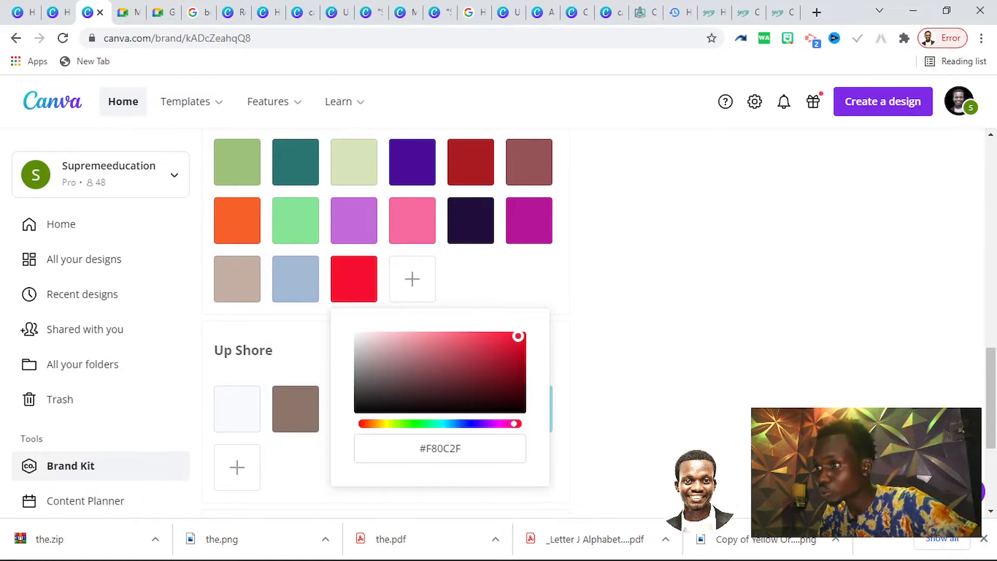
click(416, 279)
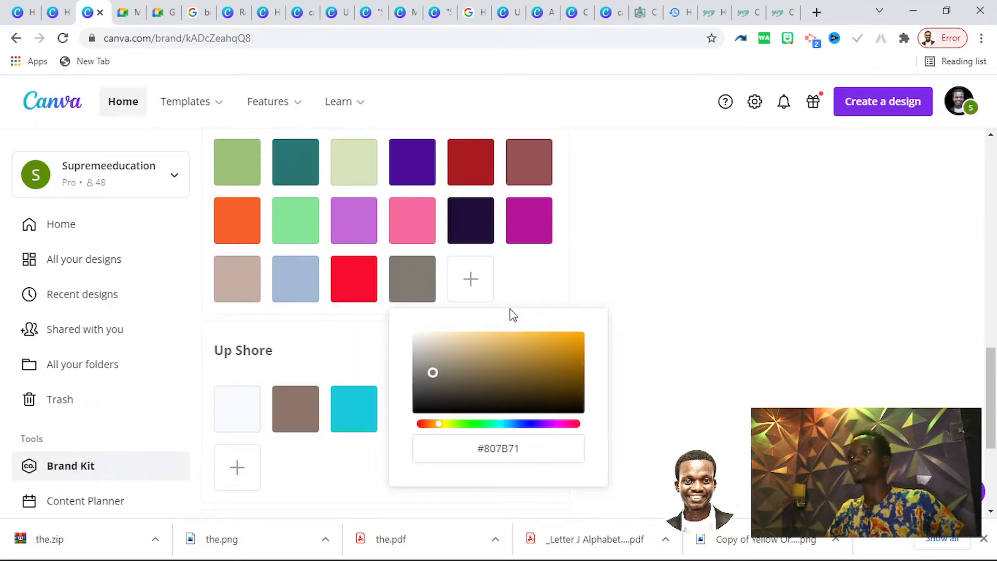
click(740, 265)
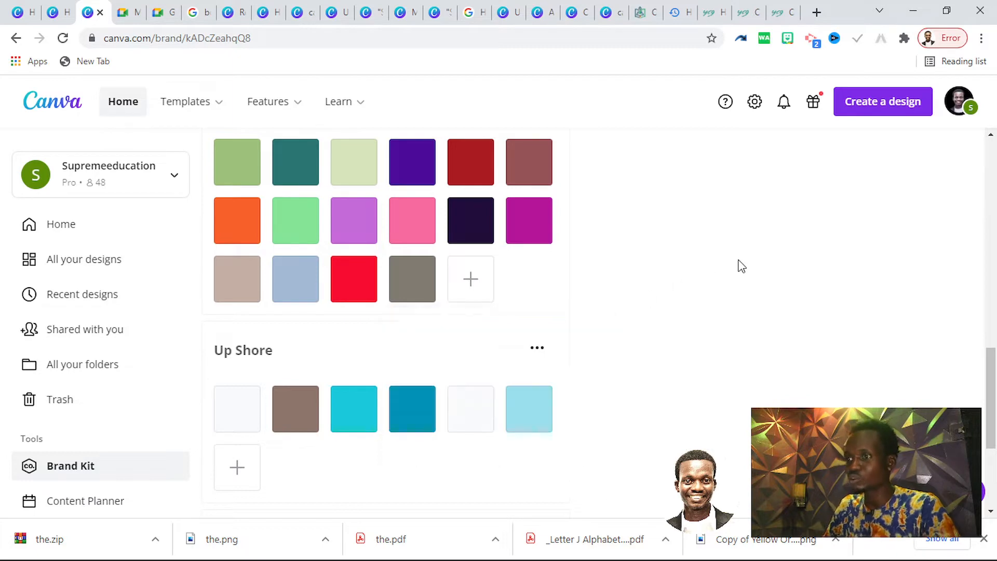
Delete the Wild Orchid palette from the brand colours
scroll(499, 325, down, 4)
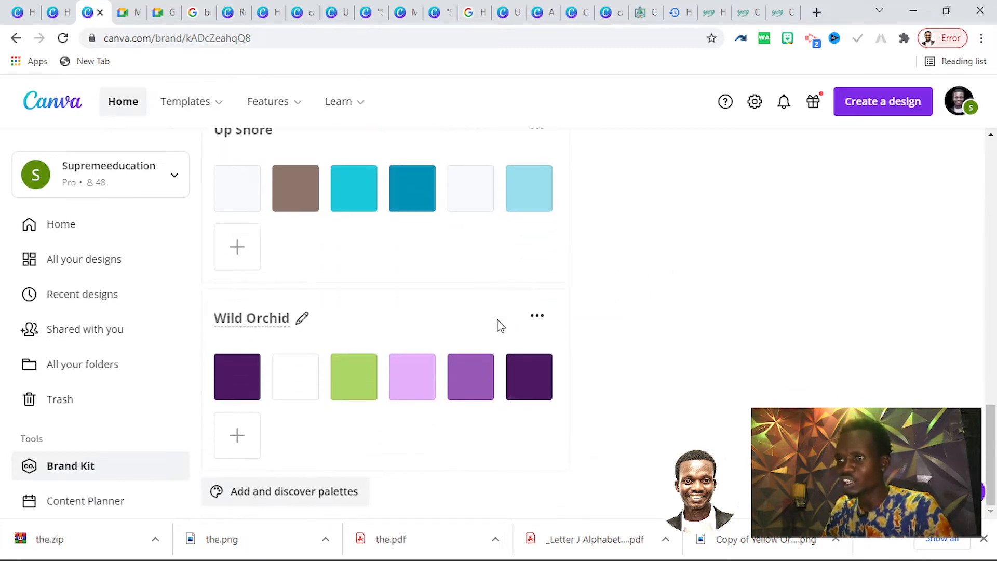
scroll(498, 325, up, 4)
scroll(465, 351, down, 4)
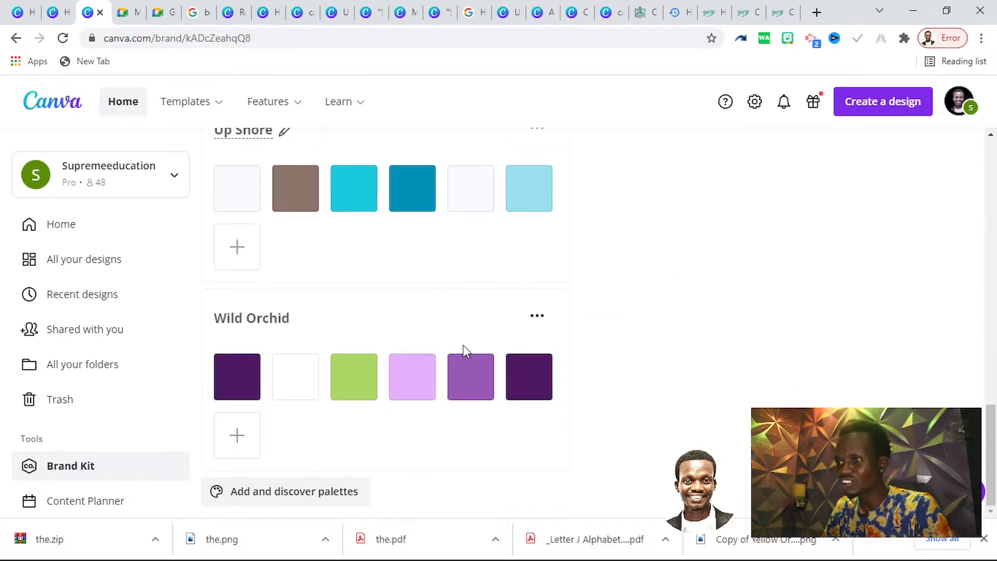
click(537, 316)
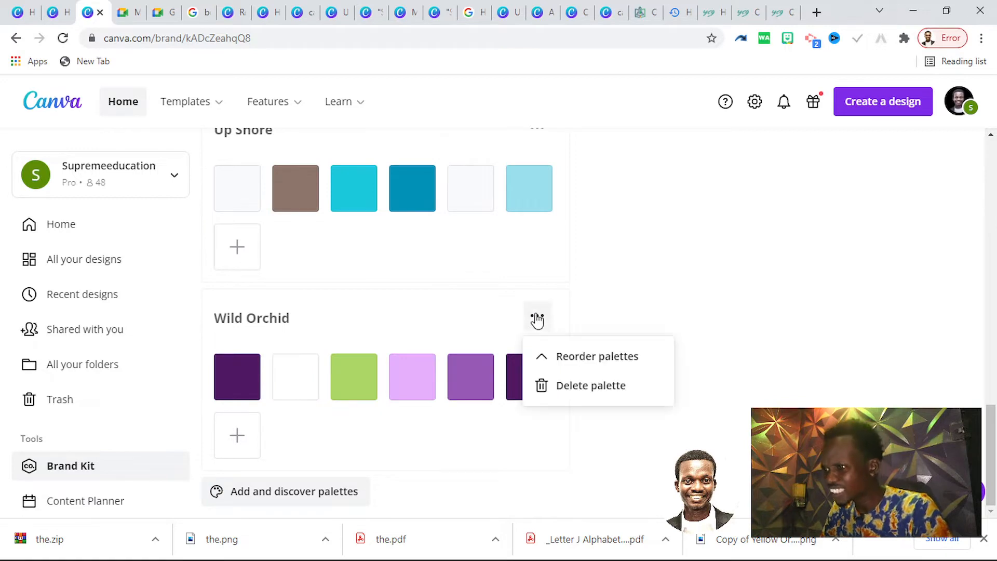
click(568, 383)
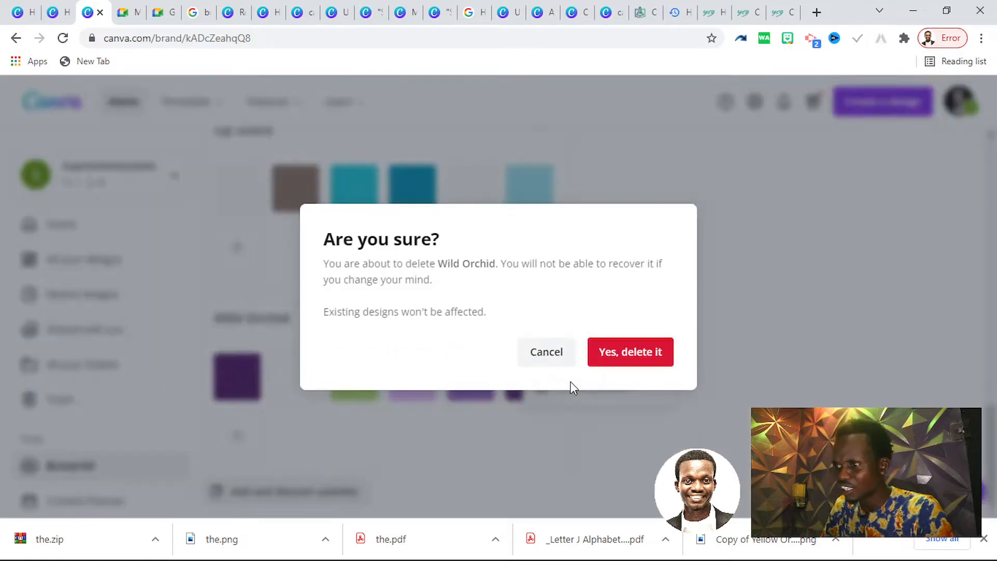
click(605, 352)
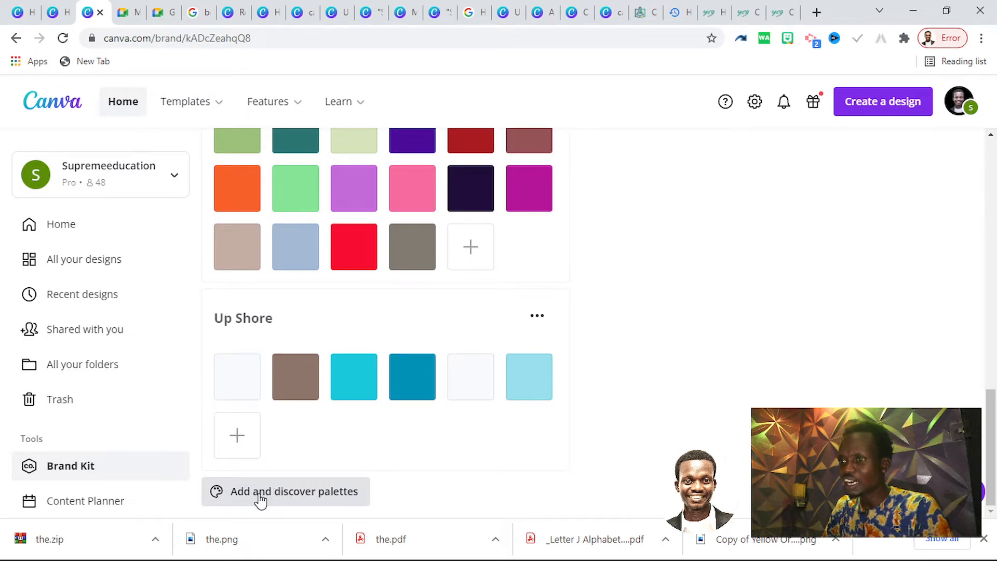
Add the ready-made Luscious Lemonade palette to the brand colours and remove its second white swatch
click(289, 500)
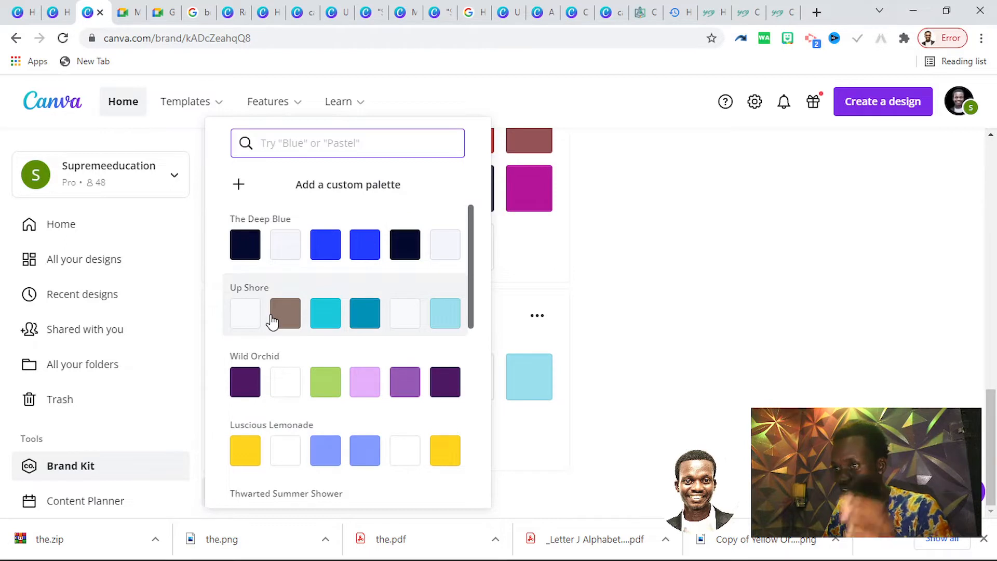
scroll(332, 376, down, 3)
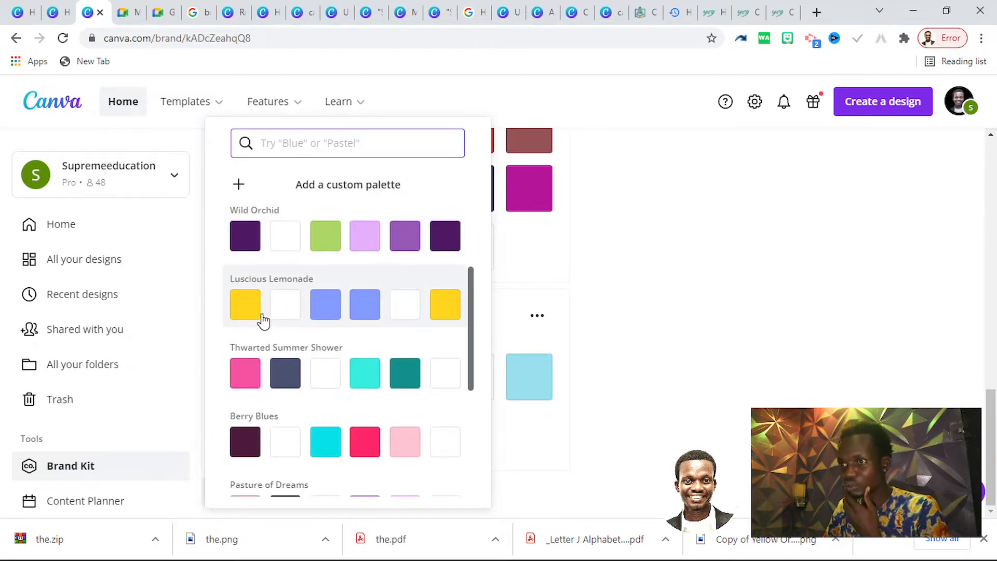
click(414, 287)
scroll(345, 400, down, 3)
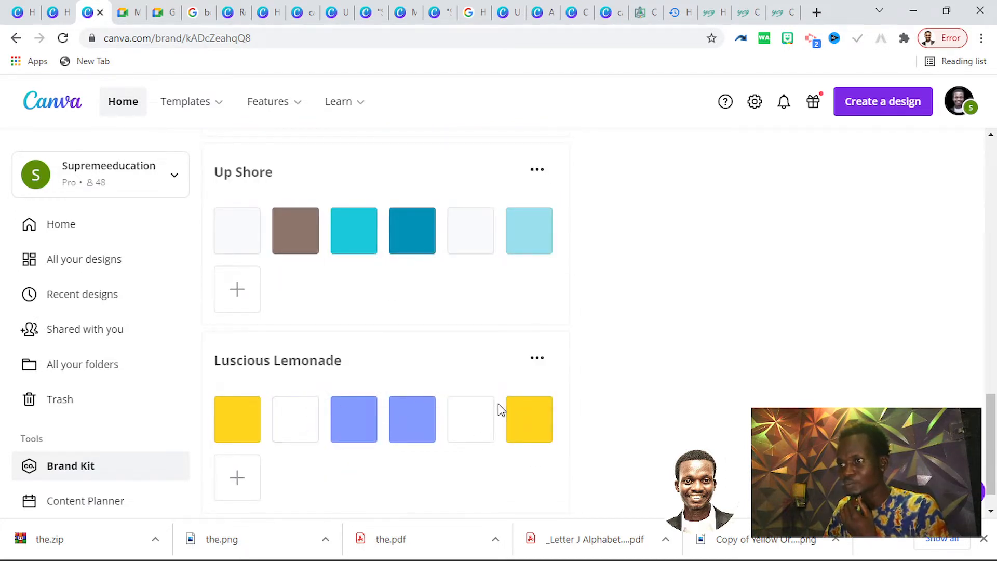
click(494, 397)
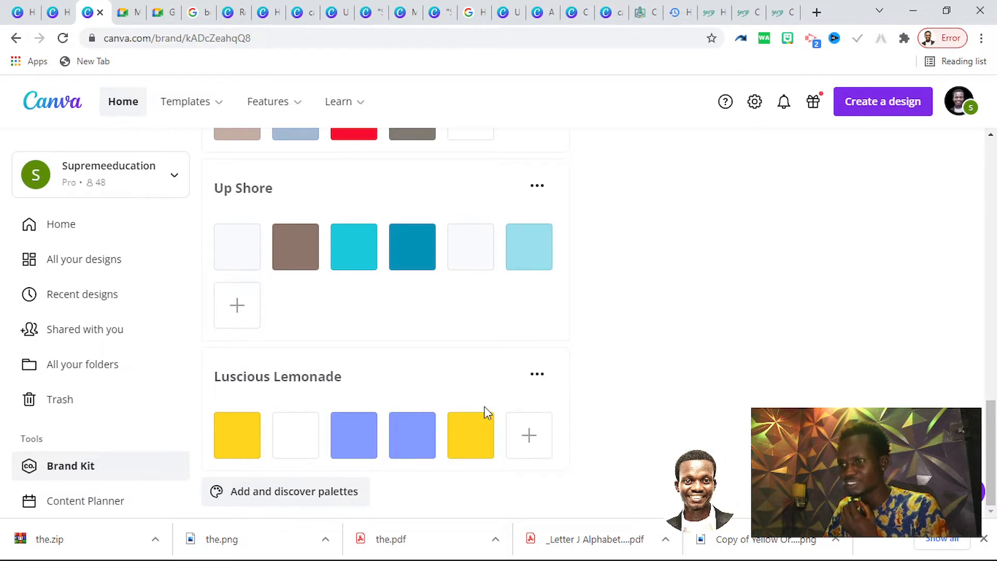
Delete the Luscious Lemonade palette from the brand colours
click(535, 376)
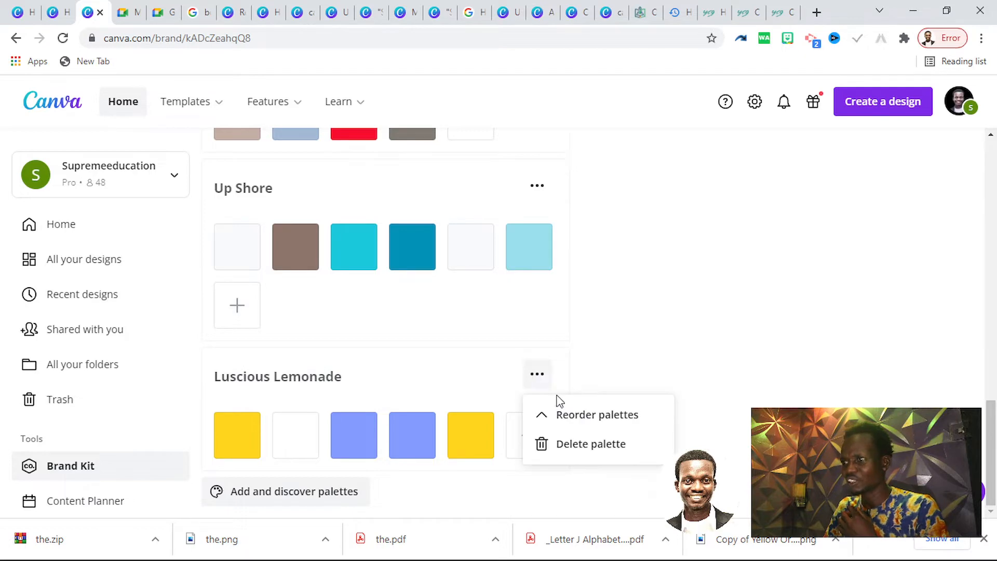
click(590, 444)
click(609, 355)
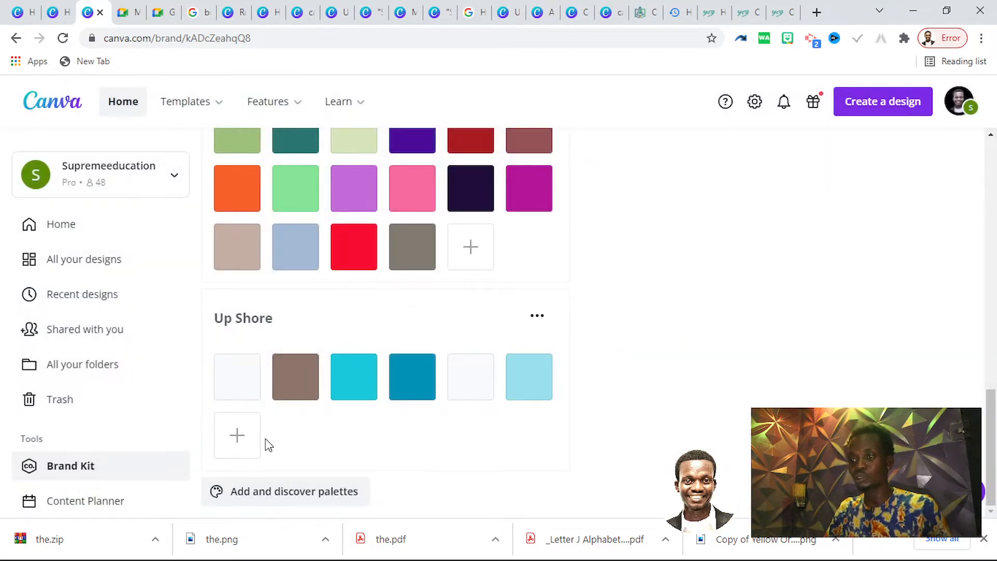
Return to the Canva home page and create a blank 1080 × 1080 px Instagram Post design
scroll(692, 389, up, 10)
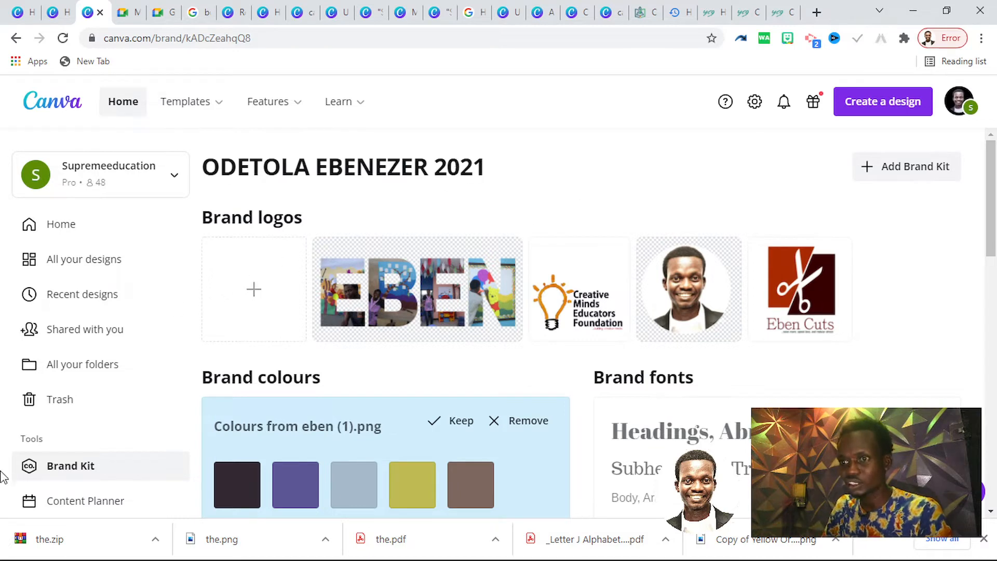
click(68, 106)
scroll(550, 280, down, 4)
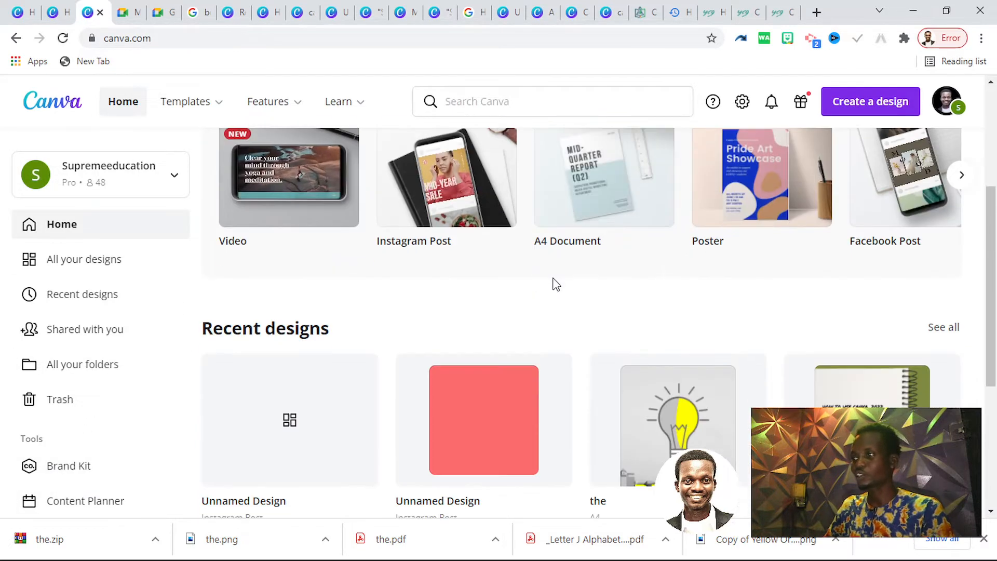
scroll(555, 284, up, 4)
click(843, 100)
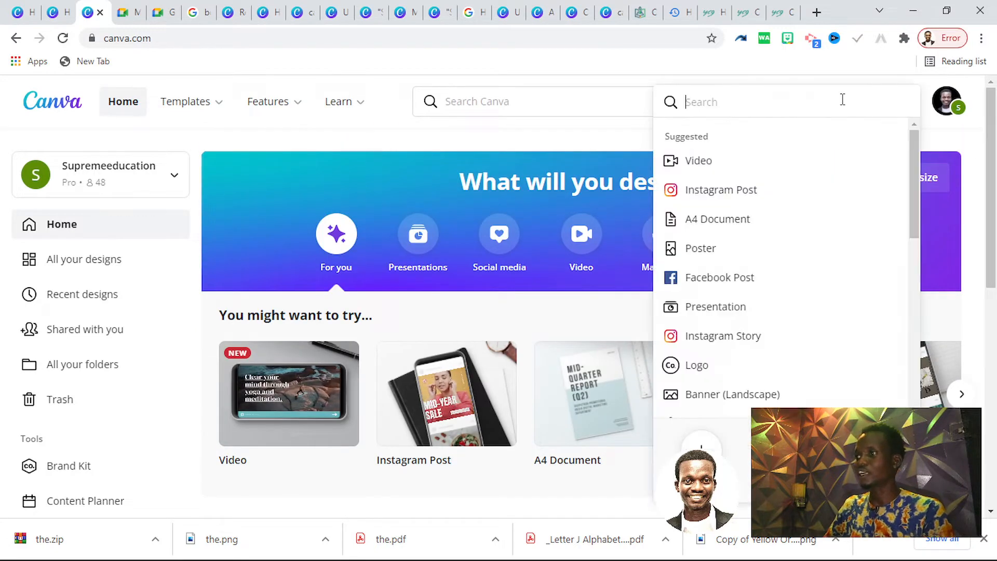
click(705, 190)
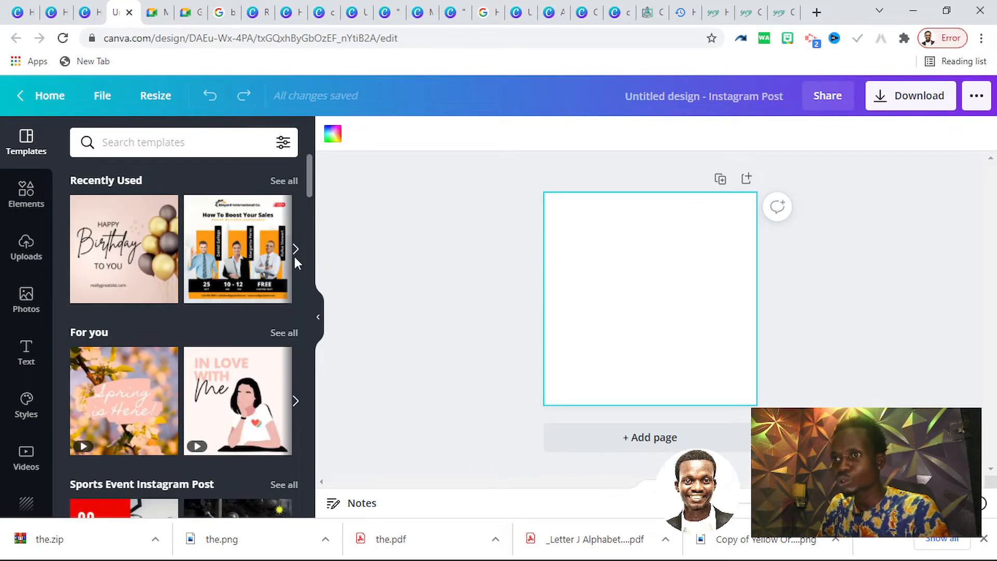
Set the page background to the light grey from the default colours
click(332, 134)
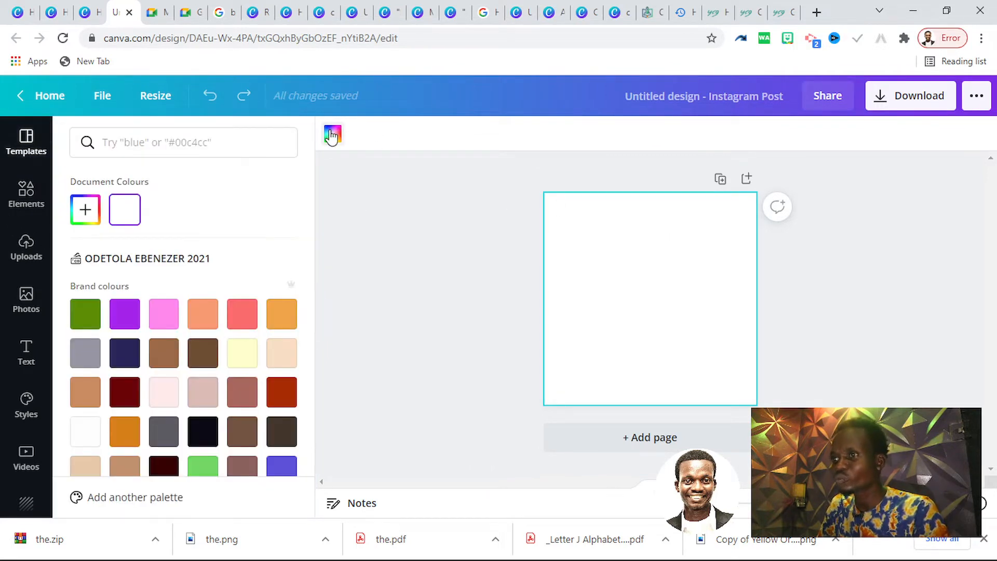
scroll(165, 386, down, 8)
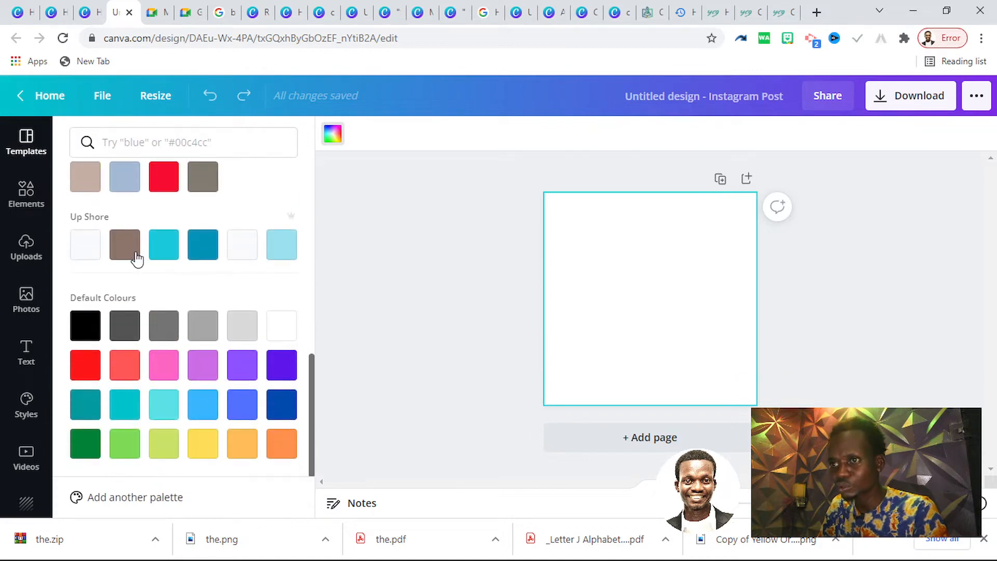
click(237, 333)
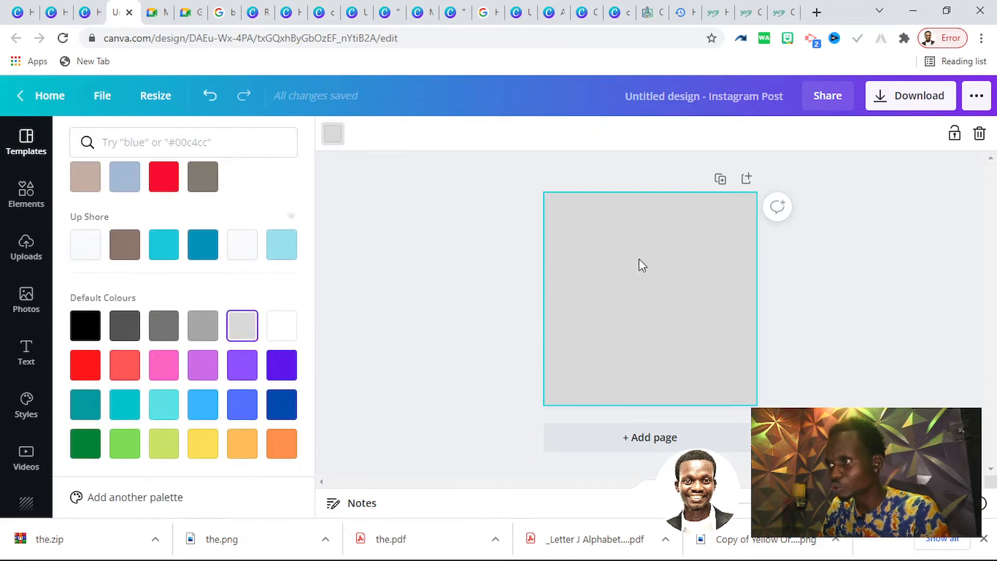
Add the uploaded cutout photo of the woman in the Africa top, enlarge it to about page size and place it towards the page's right side
click(26, 195)
click(25, 247)
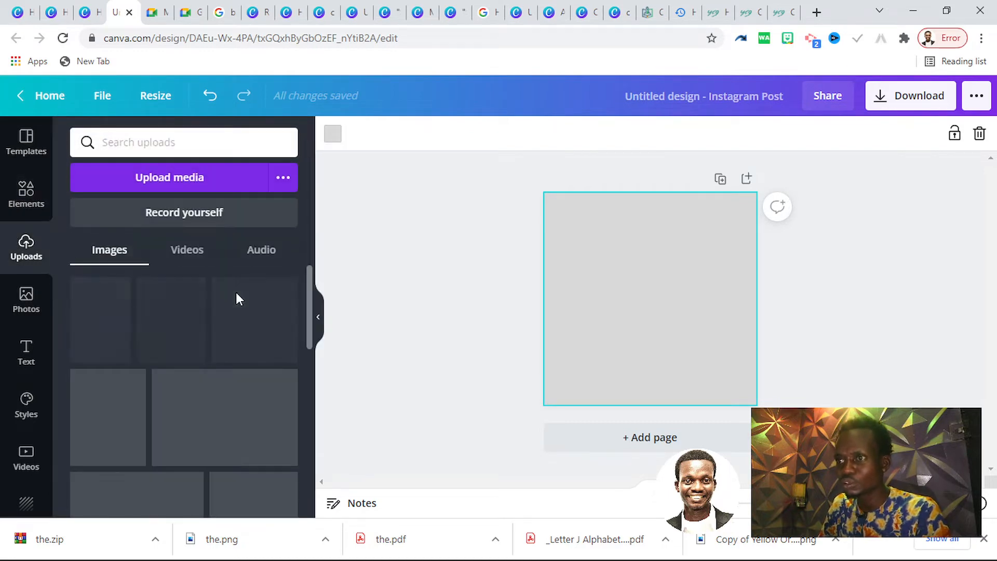
click(255, 331)
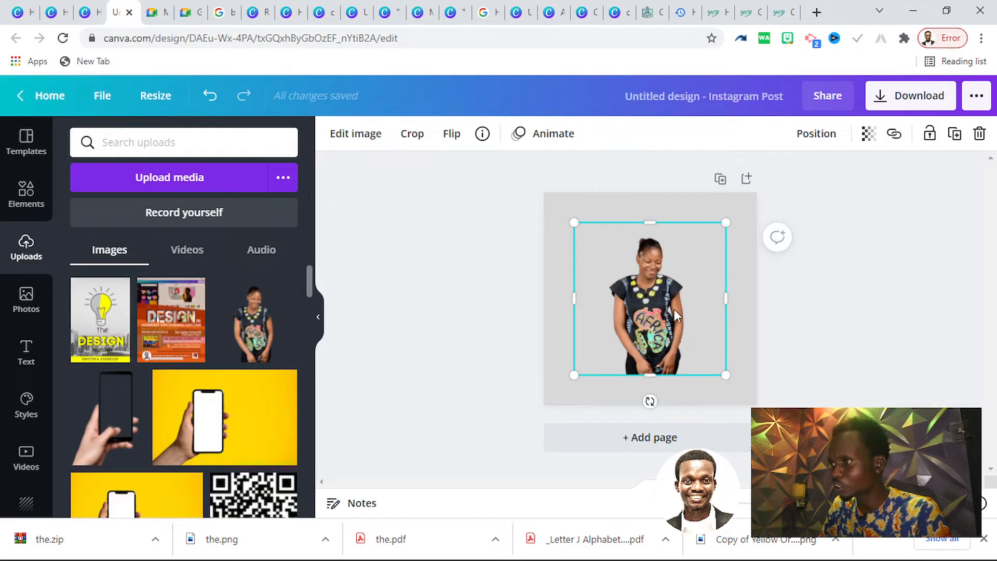
drag(674, 309, 725, 352)
drag(625, 267, 532, 202)
drag(648, 295, 761, 311)
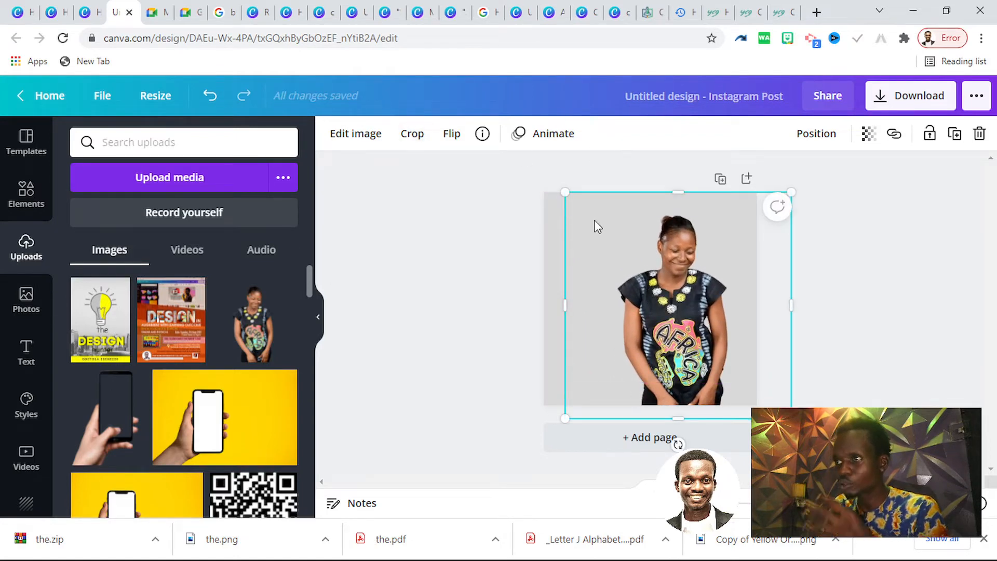
Set the page background to the light blue-grey from the photo colours
click(547, 233)
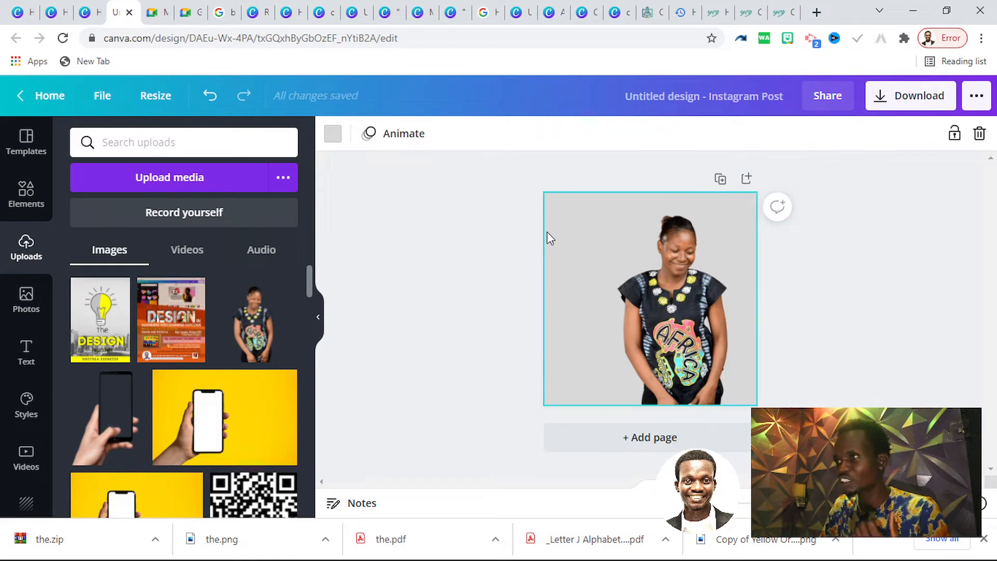
click(337, 133)
scroll(172, 375, down, 8)
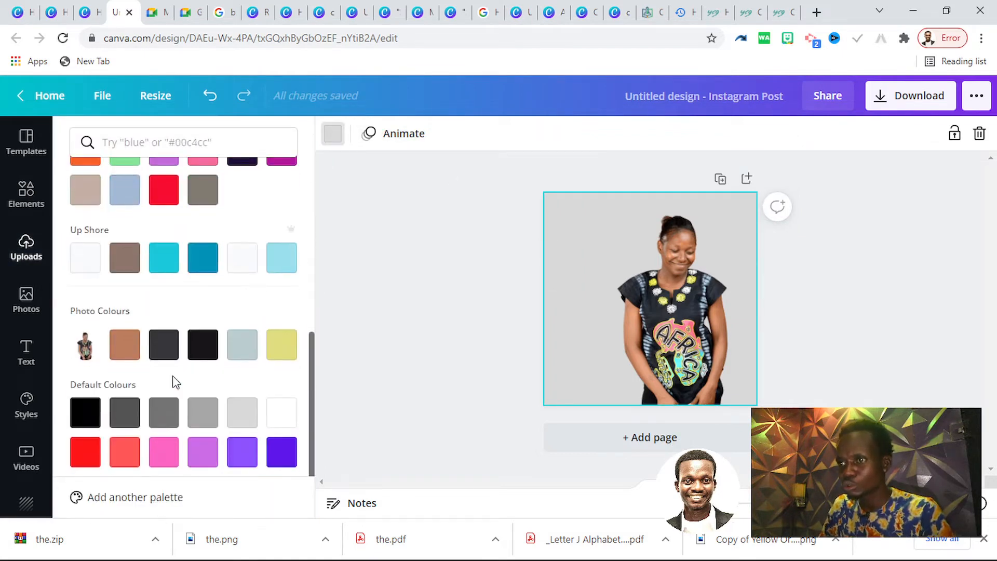
click(244, 349)
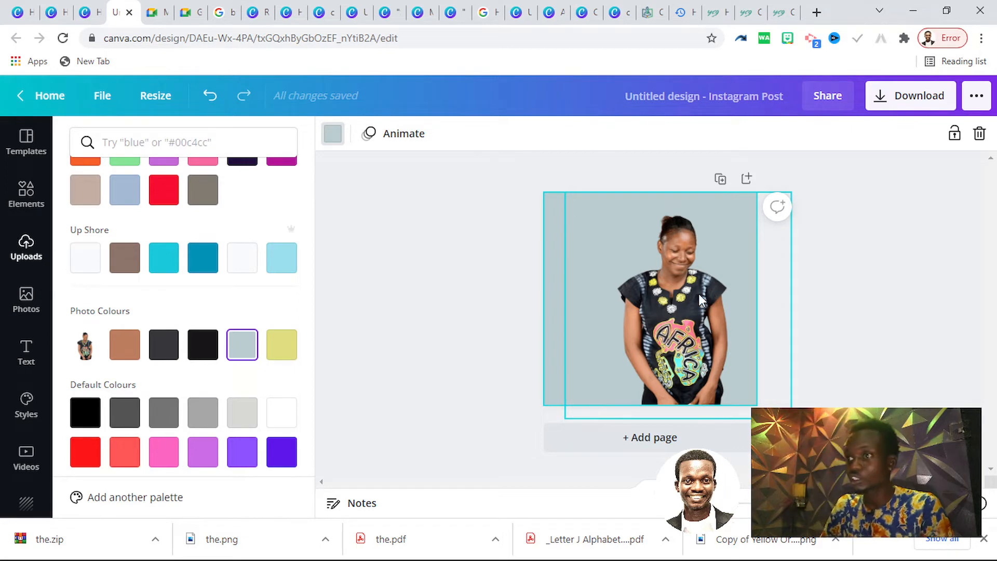
Add the recently used purple-yellow gradient blob graphic and enlarge it to cover most of the woman's photo
click(29, 197)
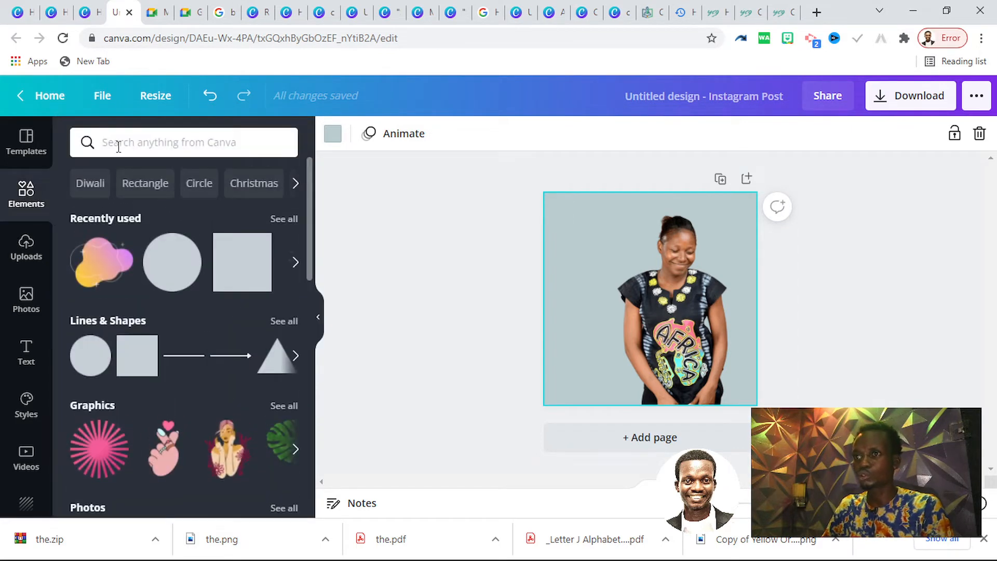
click(101, 262)
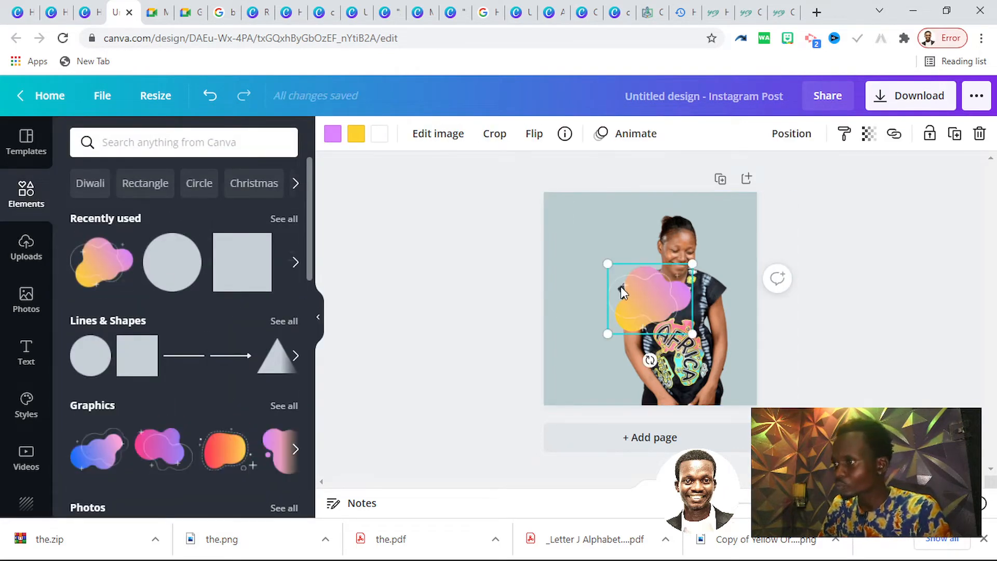
drag(653, 277, 739, 224)
drag(695, 288, 535, 389)
drag(616, 337, 648, 314)
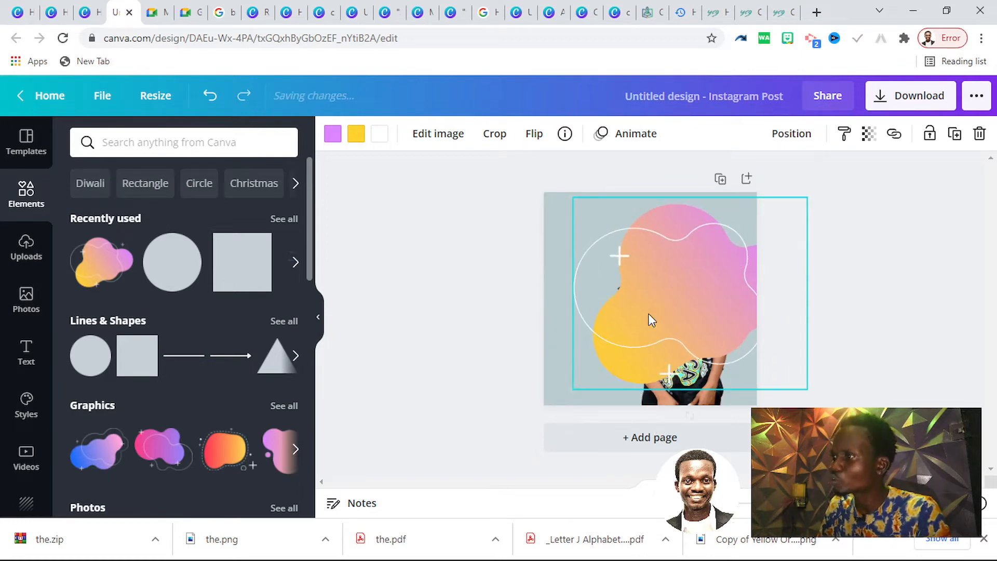
Recolour the blob's gradient with photo colours, replacing purple with brown #bd7d5f and the bright yellow with the pale yellow-green
click(334, 134)
scroll(206, 363, down, 7)
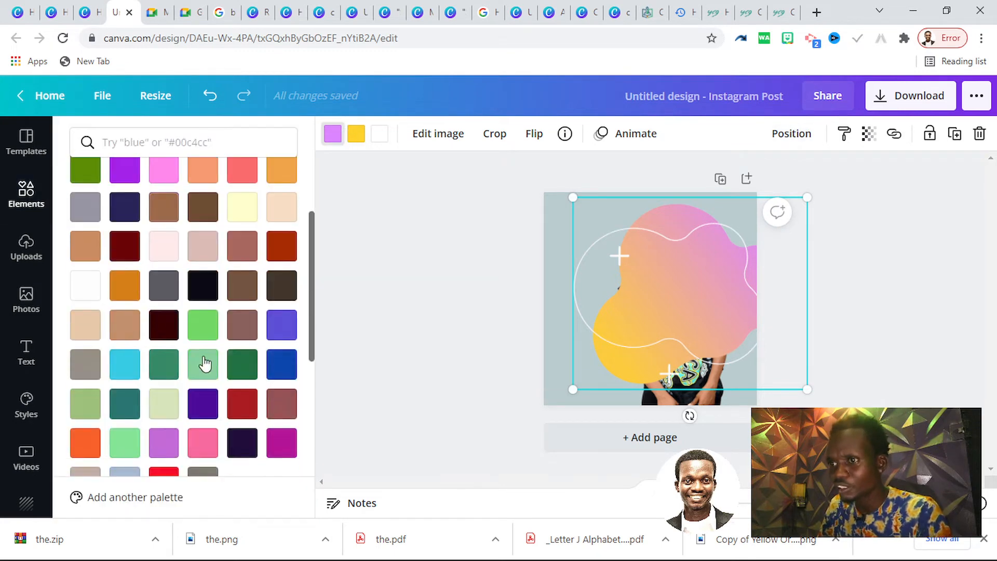
scroll(205, 358, down, 3)
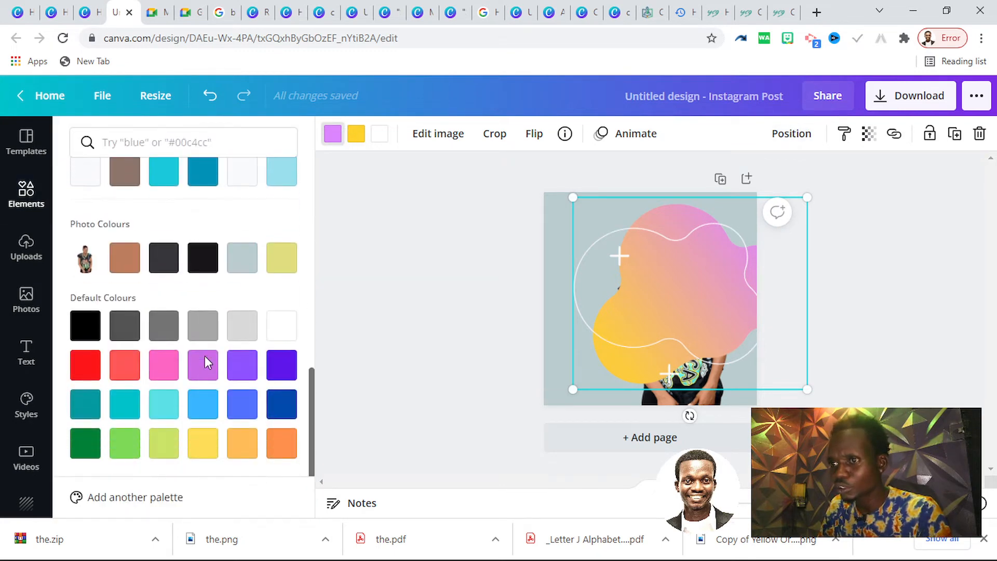
click(137, 263)
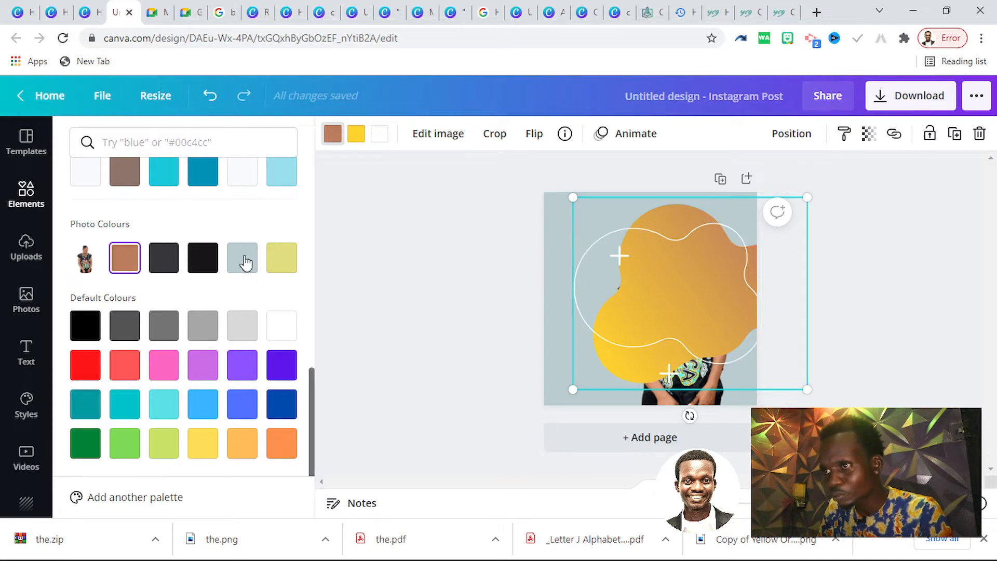
click(360, 138)
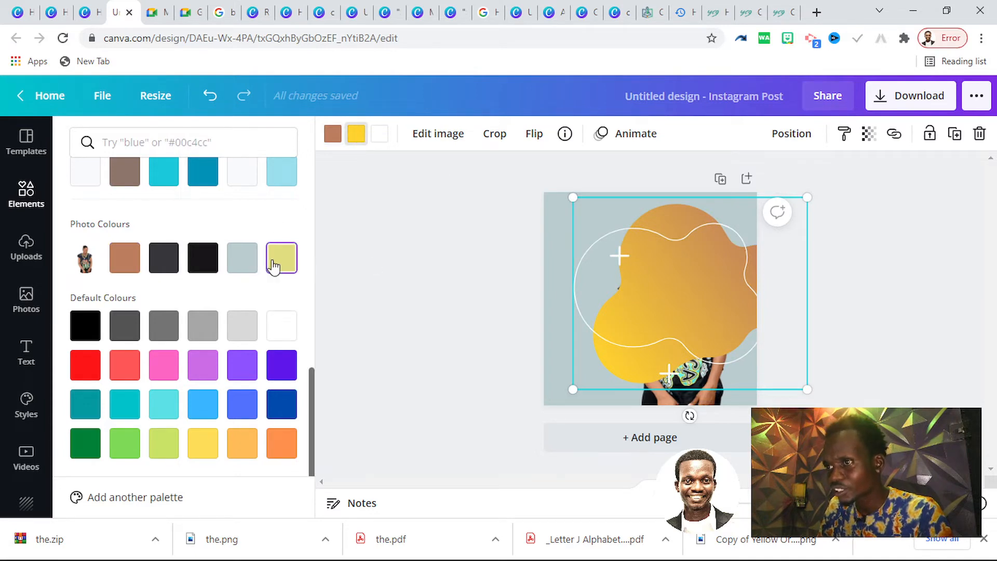
click(282, 259)
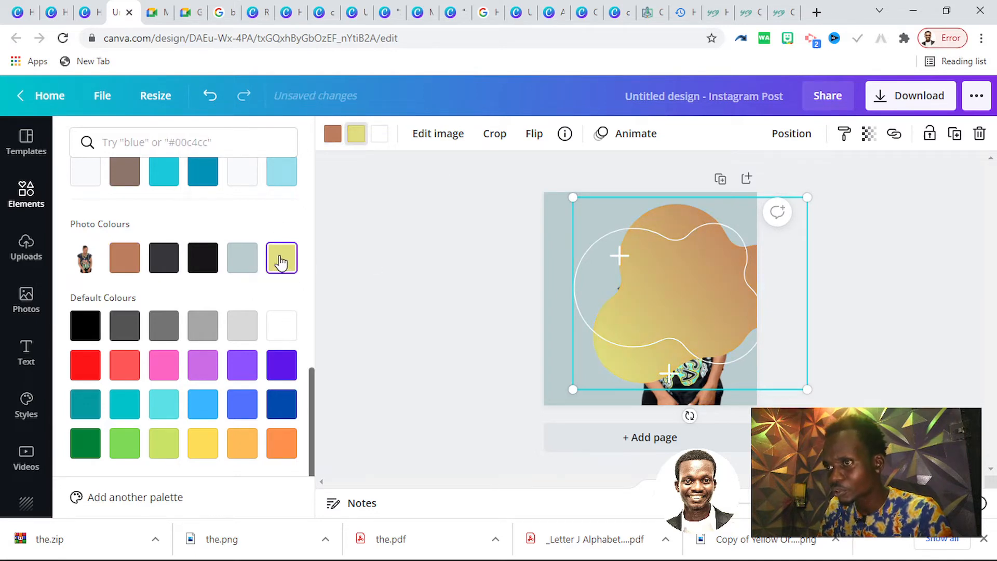
Send the blob graphic backwards behind the woman's photo
click(795, 136)
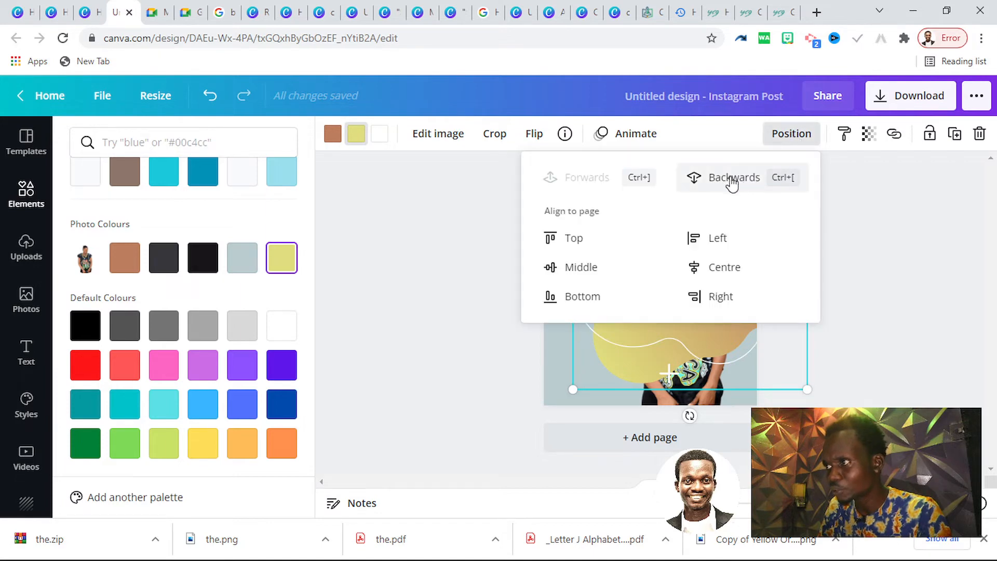
click(729, 176)
key(Escape)
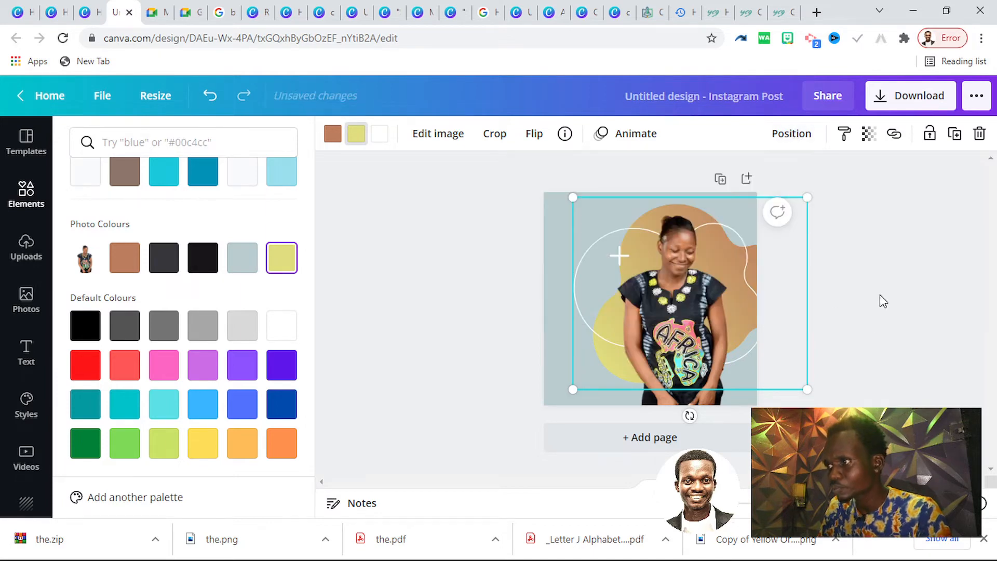
click(593, 356)
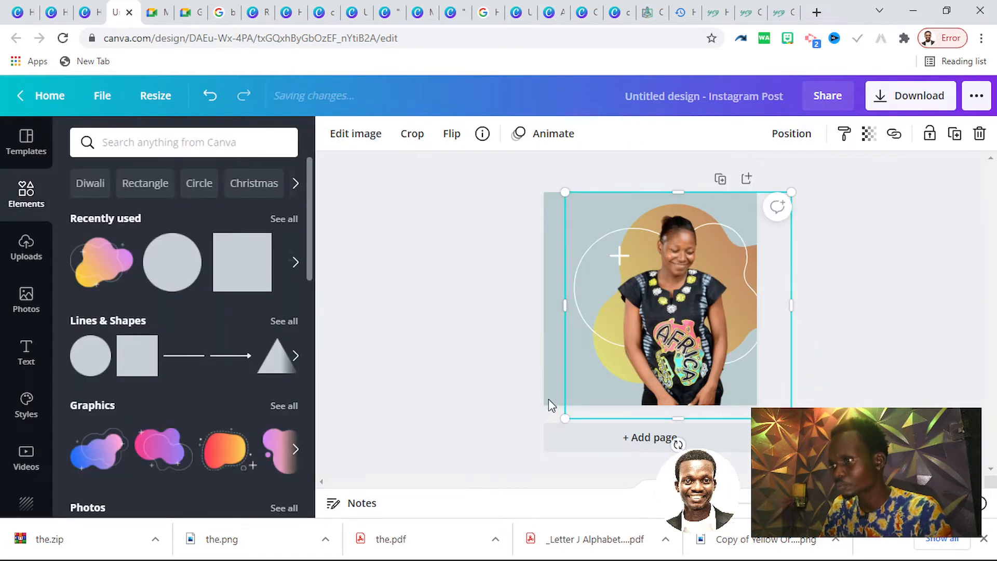
click(856, 249)
Set the page background to the pale yellow-green from the photo colours and leave everything deselected
click(546, 369)
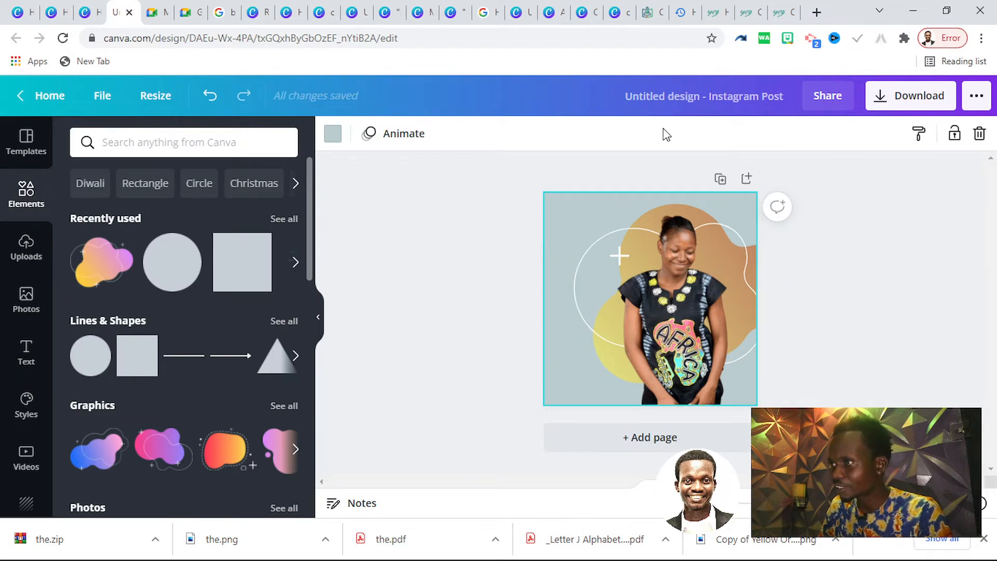
click(335, 136)
scroll(204, 419, down, 8)
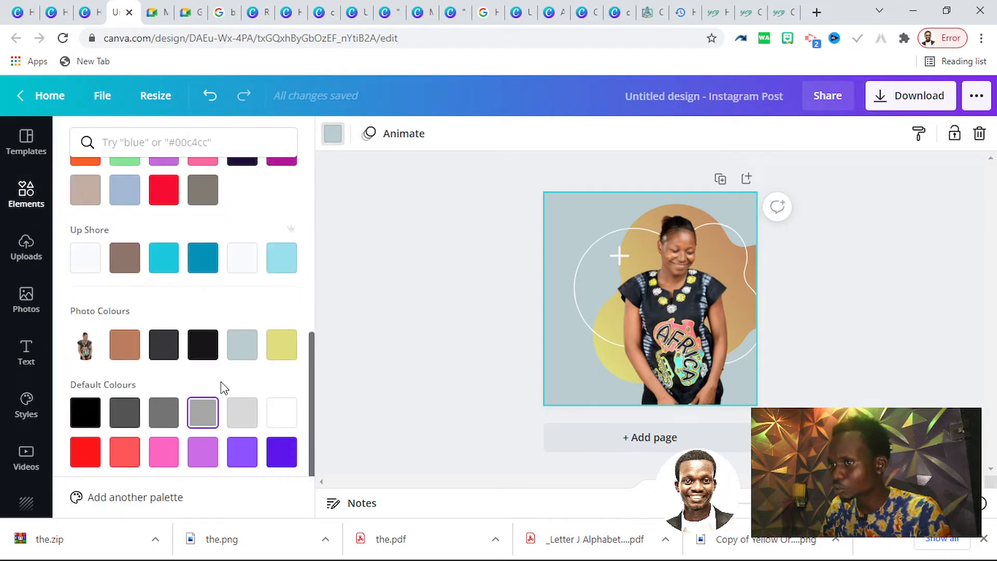
click(297, 347)
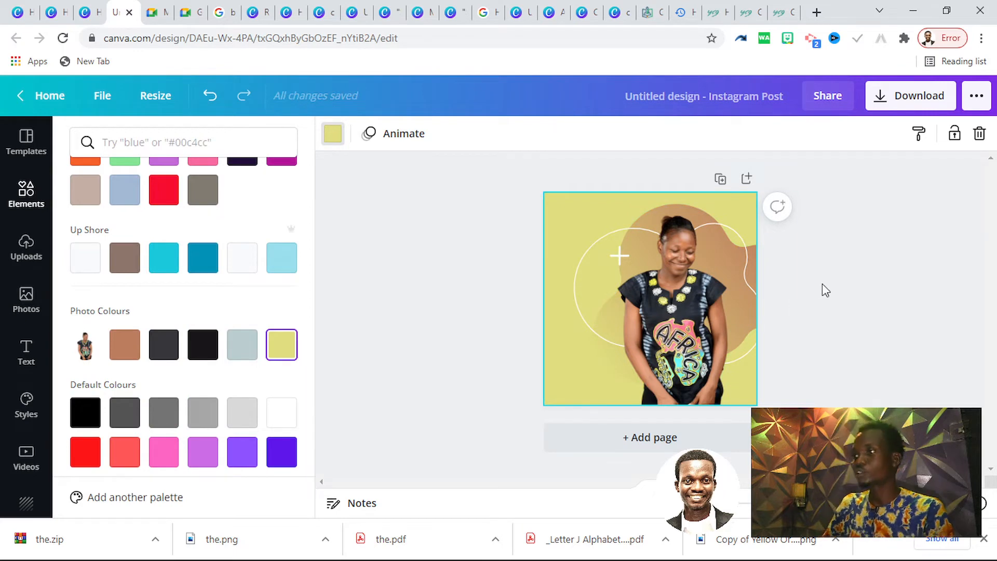
click(706, 313)
click(850, 286)
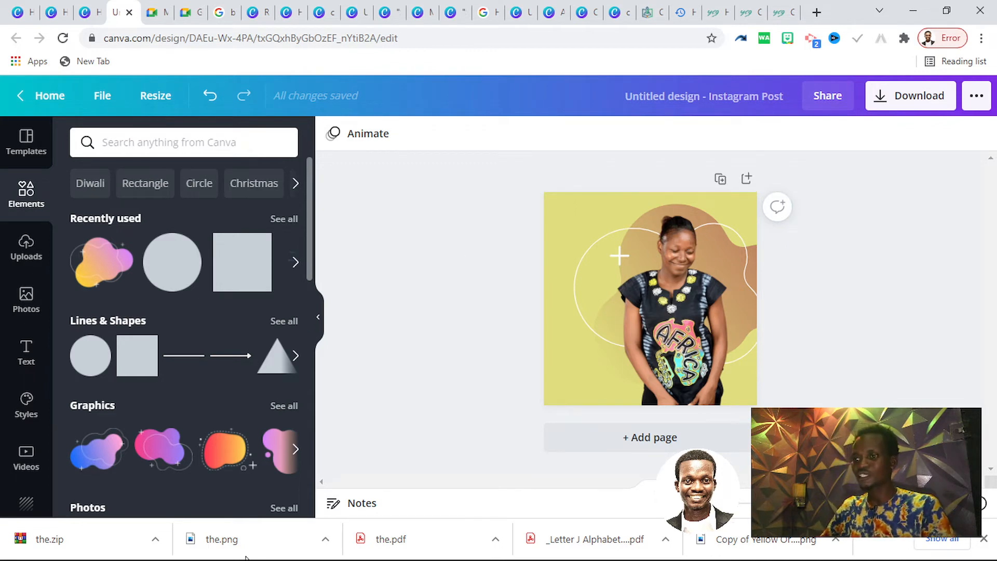
click(205, 547)
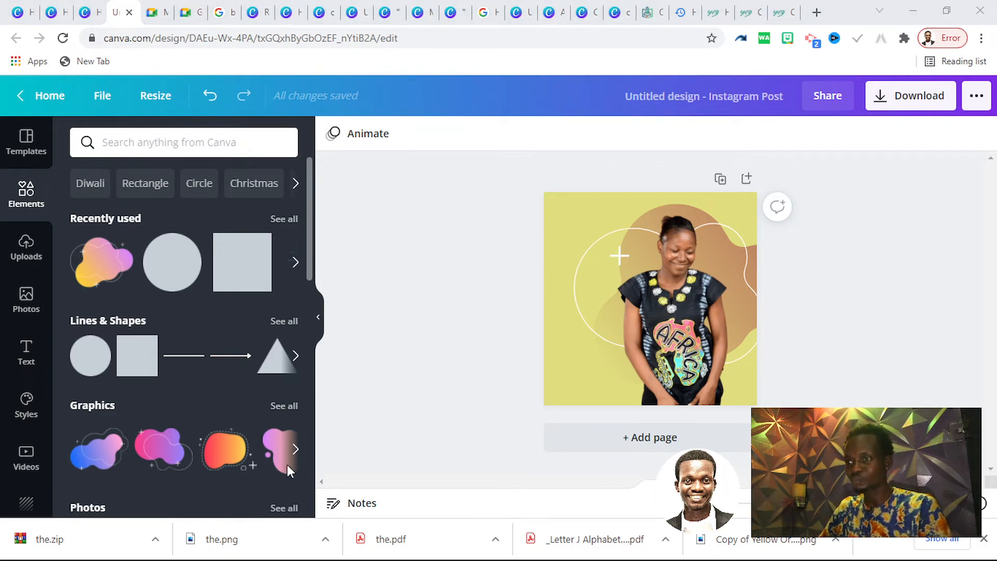